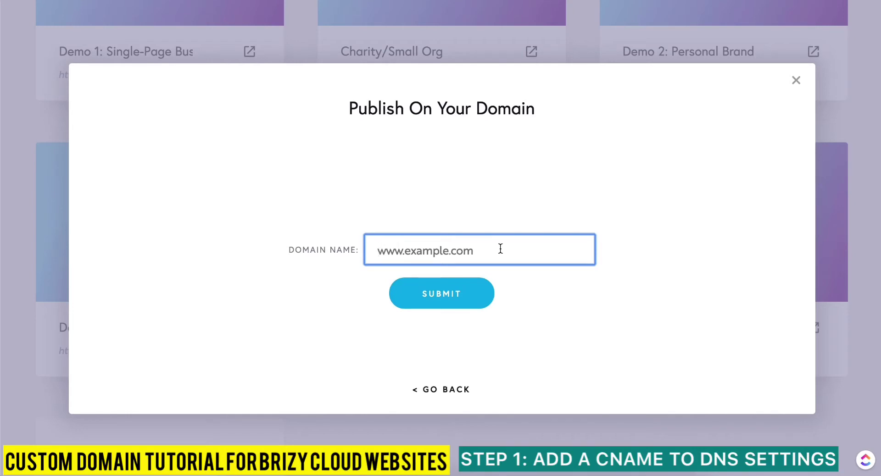
text(ww)
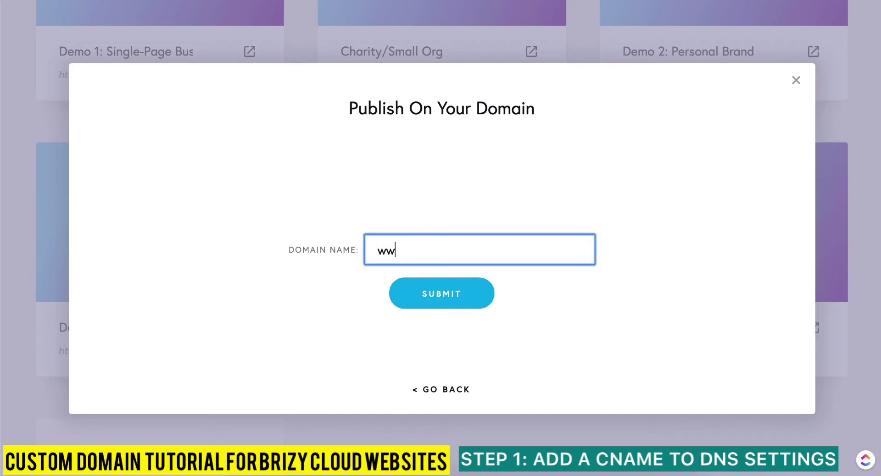
text(w.demo7.limelig)
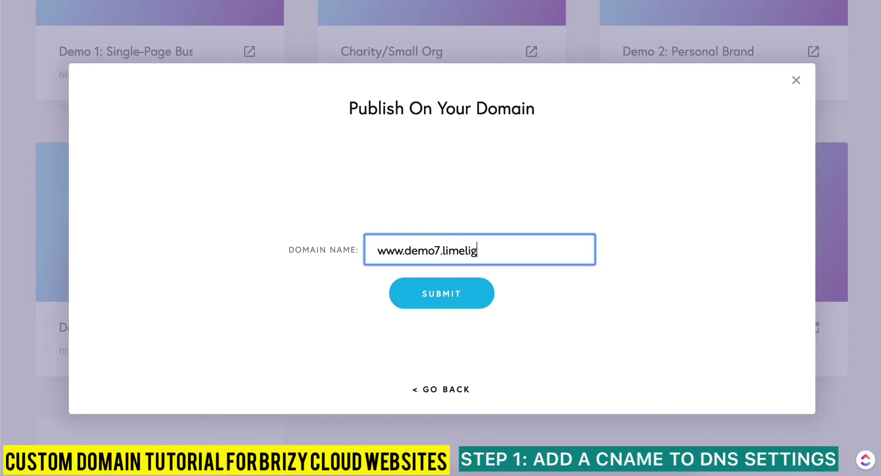
text(htwebsites.com)
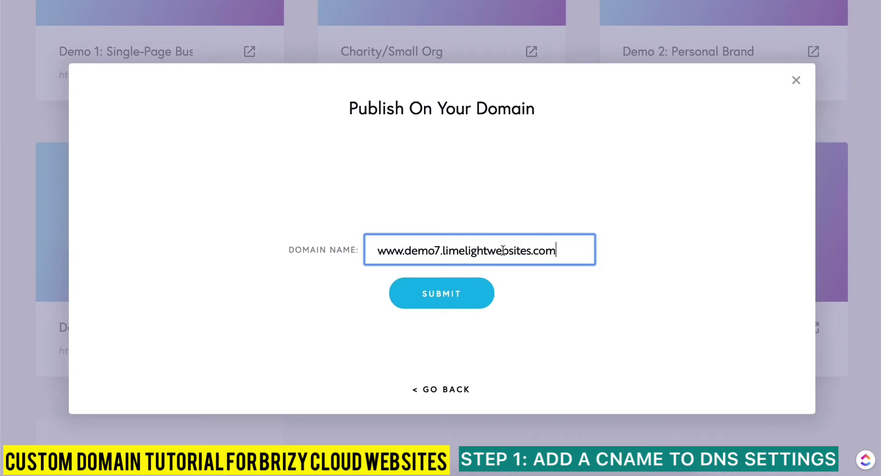
click(452, 295)
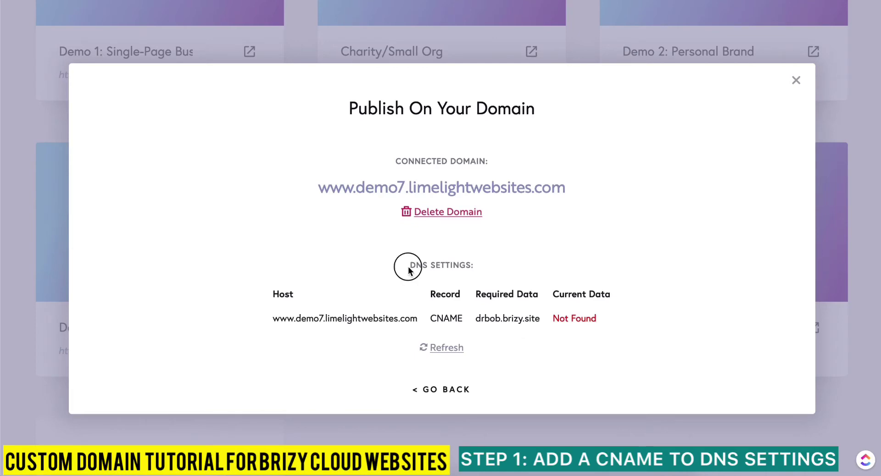
- Examine the required record type and data in the connected domain's DNS settings
drag(407, 266, 487, 270)
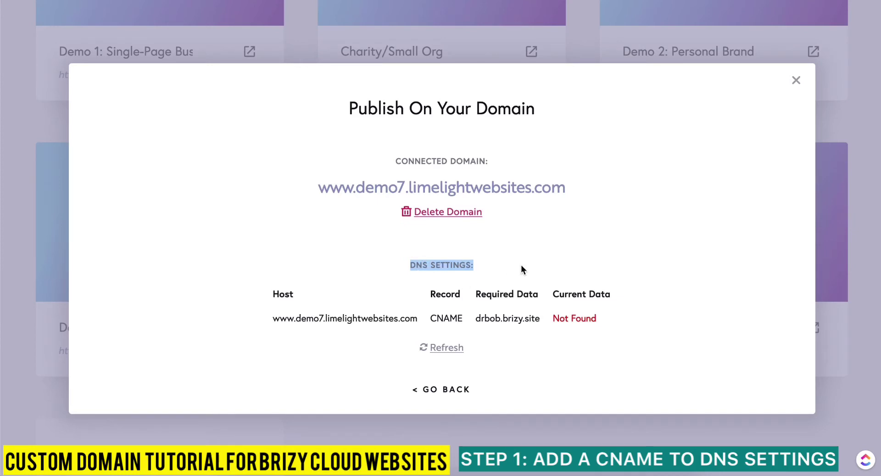
drag(431, 318, 544, 321)
click(530, 324)
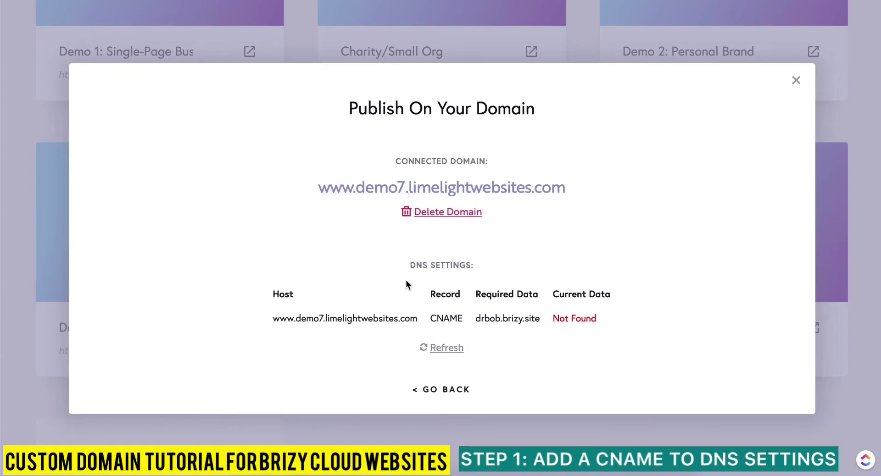
drag(432, 317, 462, 317)
click(508, 276)
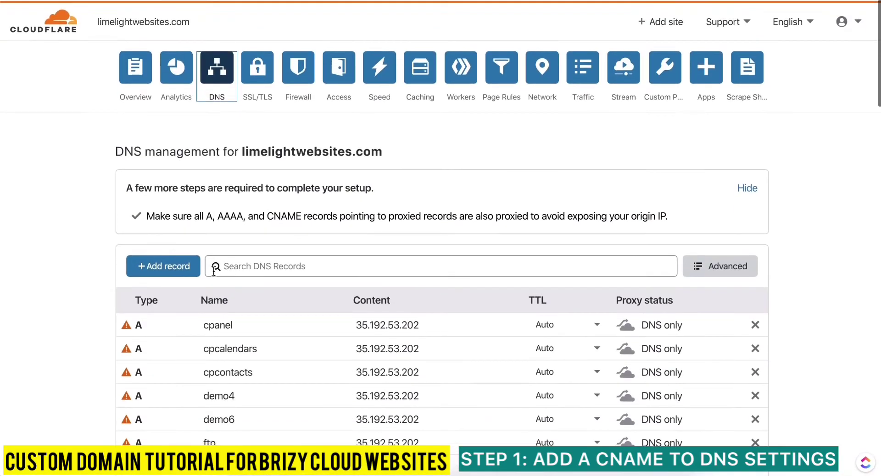
- Start a new DNS record of type CNAME for limelightwebsites.com in Cloudflare
click(168, 270)
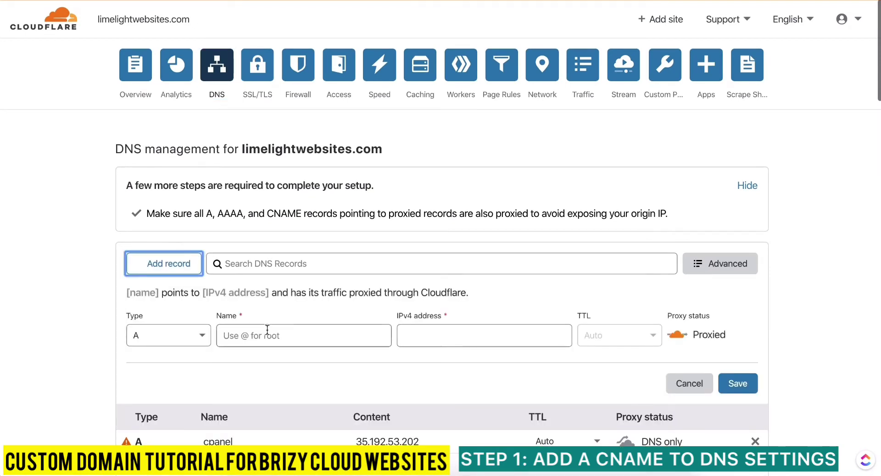
click(179, 339)
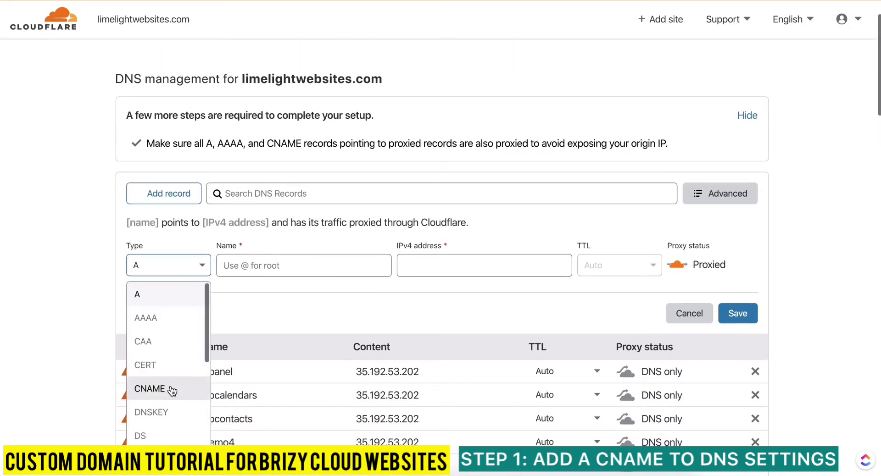
key(Return)
click(275, 265)
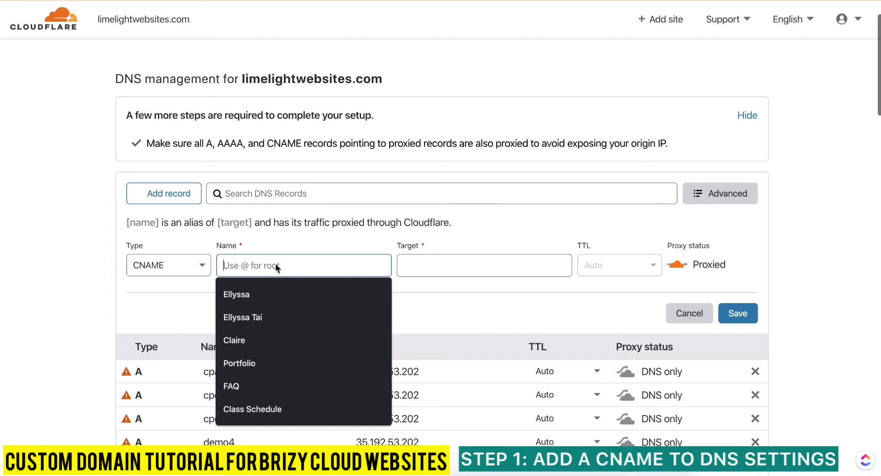
key(ctrl+Tab)
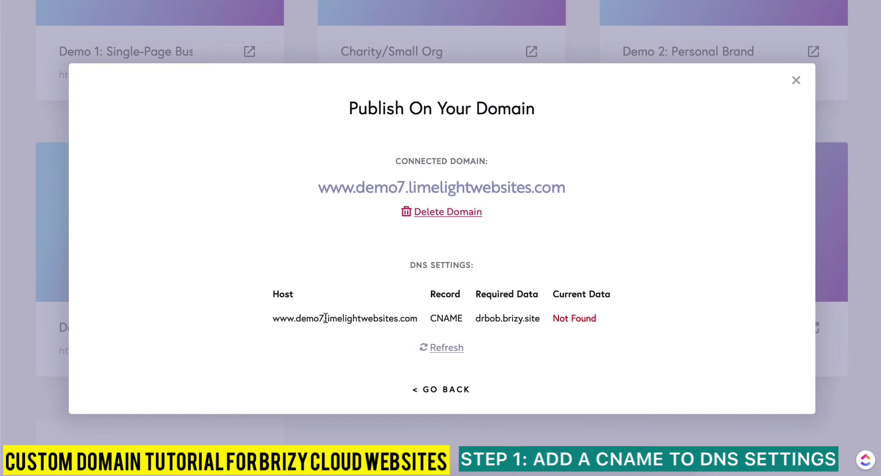
drag(327, 317, 273, 317)
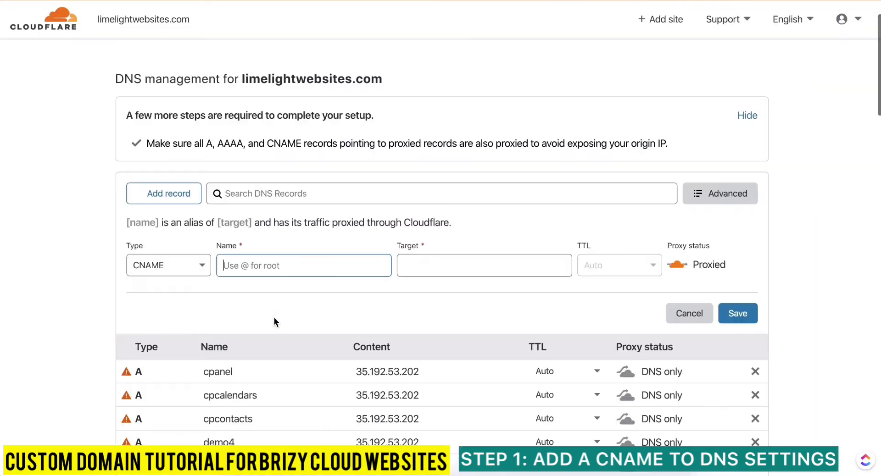
scroll(349, 275, down, 10)
scroll(374, 258, up, 12)
scroll(373, 258, down, 10)
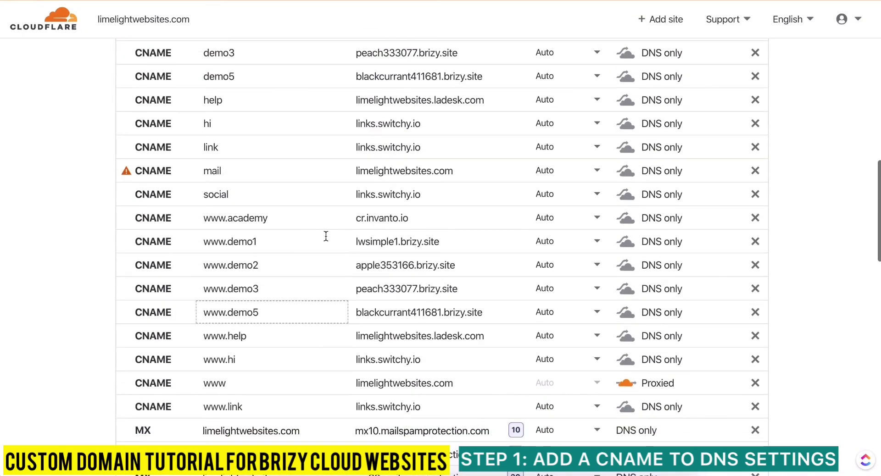
scroll(278, 331, up, 10)
scroll(284, 321, down, 1)
text(www.demo)
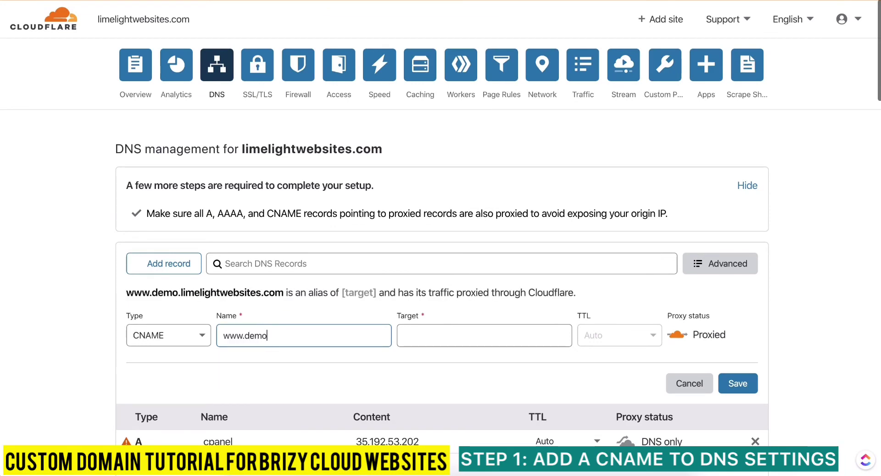
text(7)
- Compare the root-domain part of Brizy's required host with the full host name in Cloudflare's record preview
key(alt+Tab)
click(324, 329)
drag(323, 317, 423, 320)
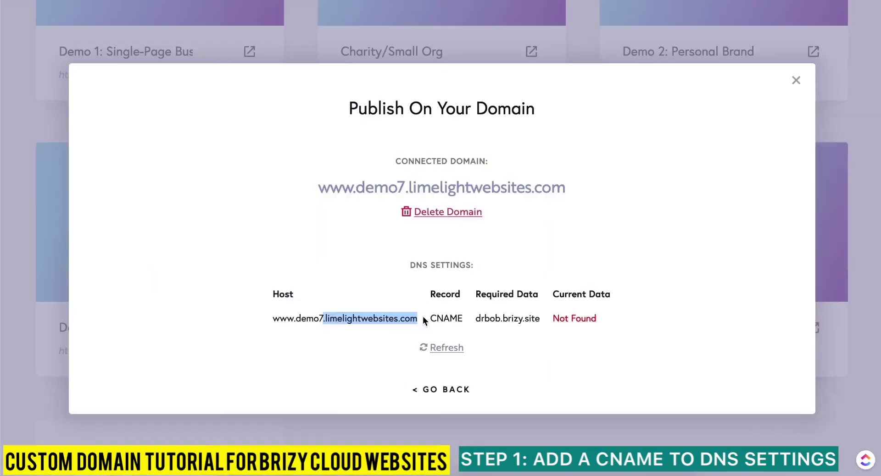
key(alt+Tab)
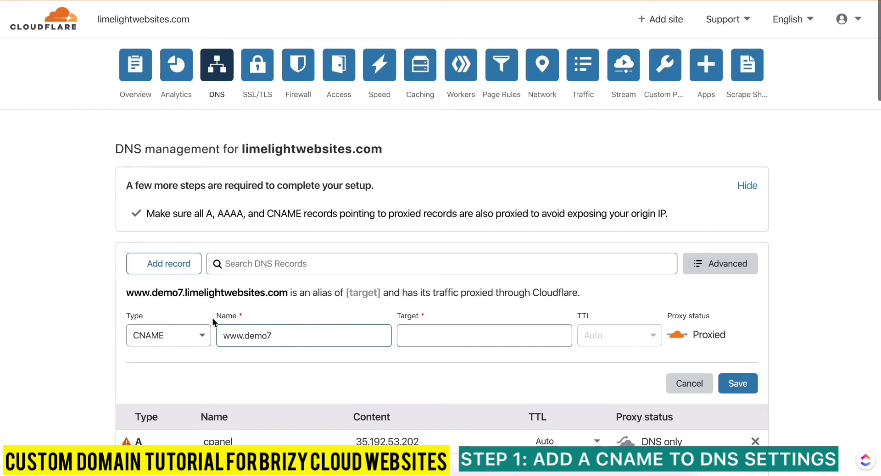
drag(127, 292, 290, 292)
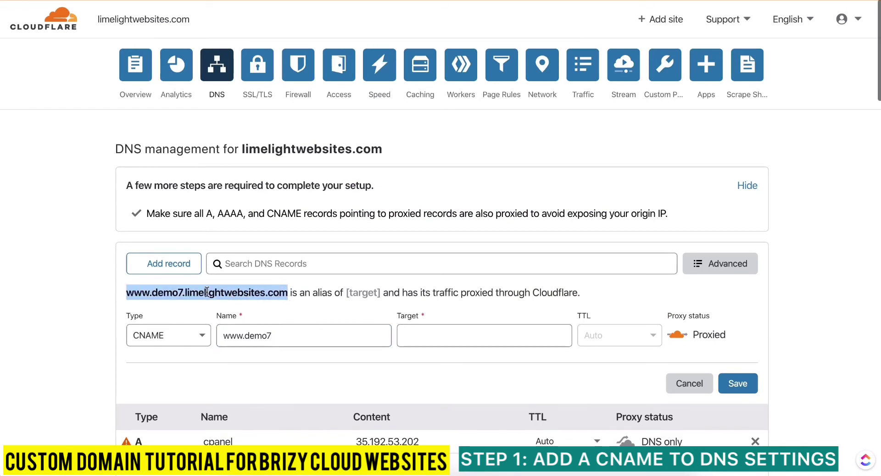
click(289, 307)
double_click(250, 337)
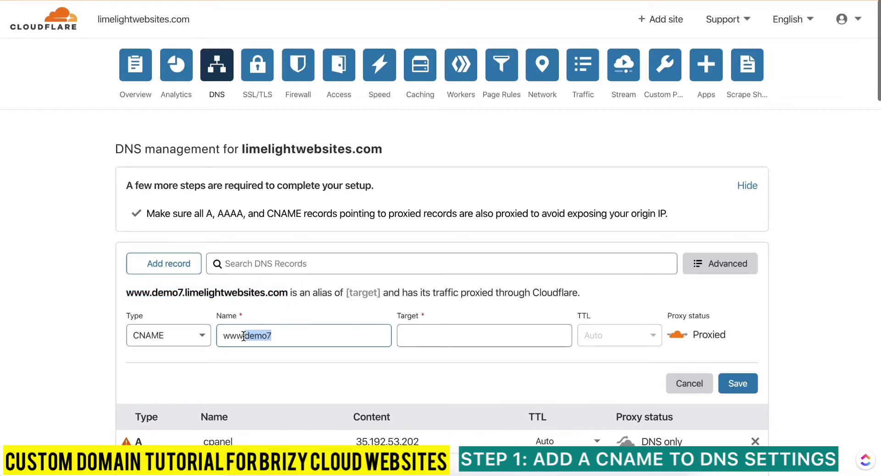
triple_click(243, 336)
text(@)
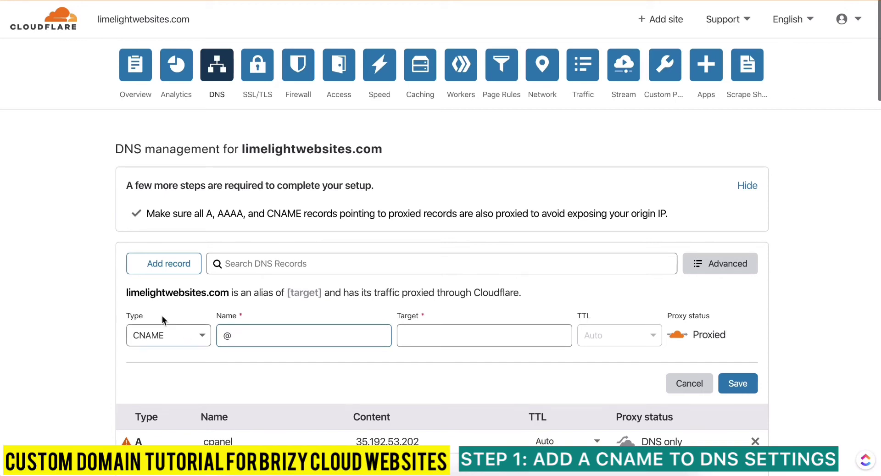
drag(229, 292, 133, 294)
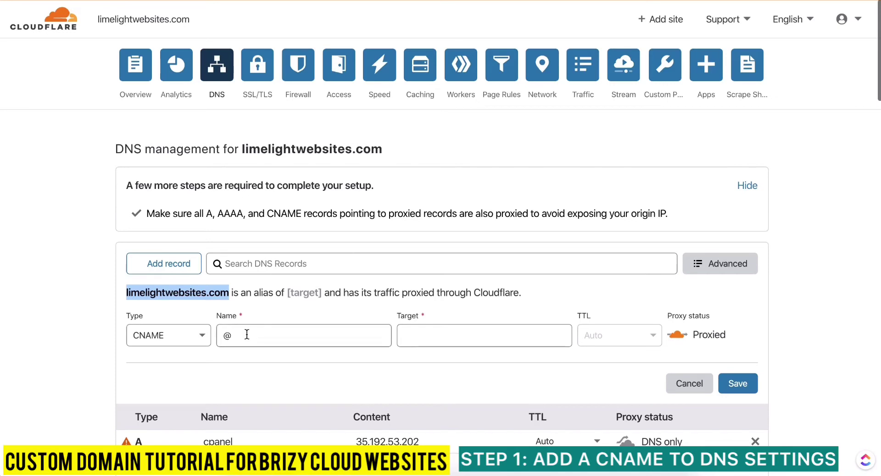
click(217, 315)
click(252, 335)
double_click(231, 336)
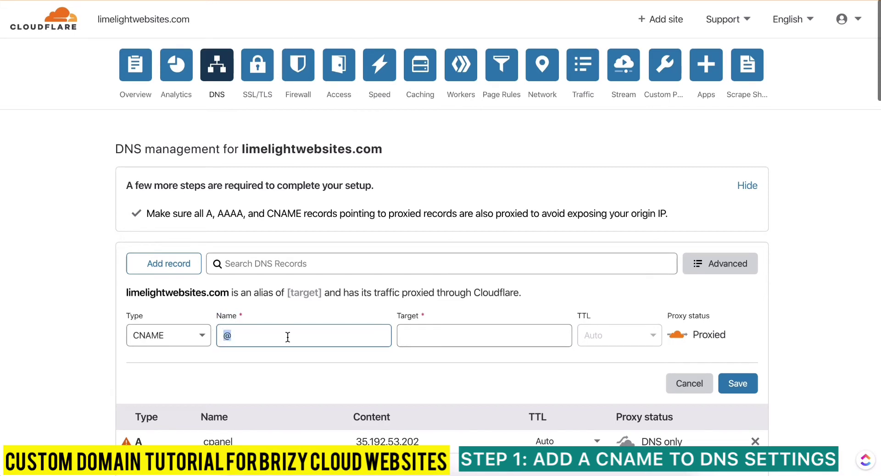
text(www)
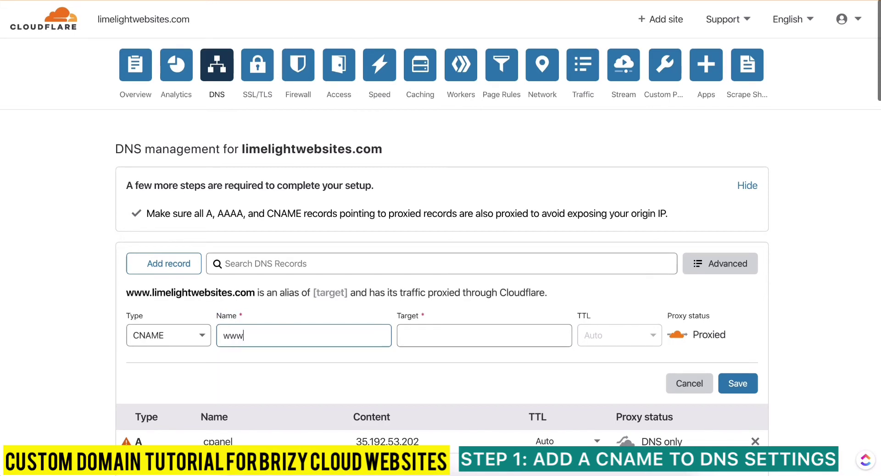
text(.demo7)
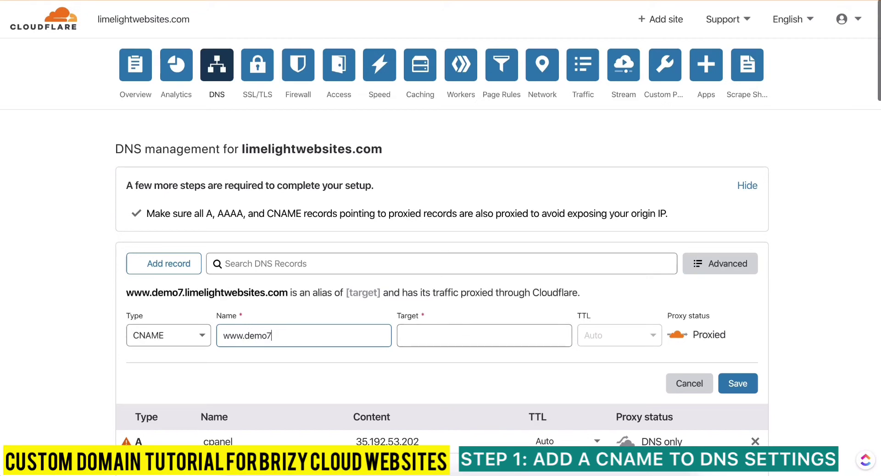
- Copy the required data drbob.brizy.site from Brizy into the CNAME record's target and set its proxy status to DNS only
click(72, 1)
drag(477, 318, 539, 321)
key(ctrl+c)
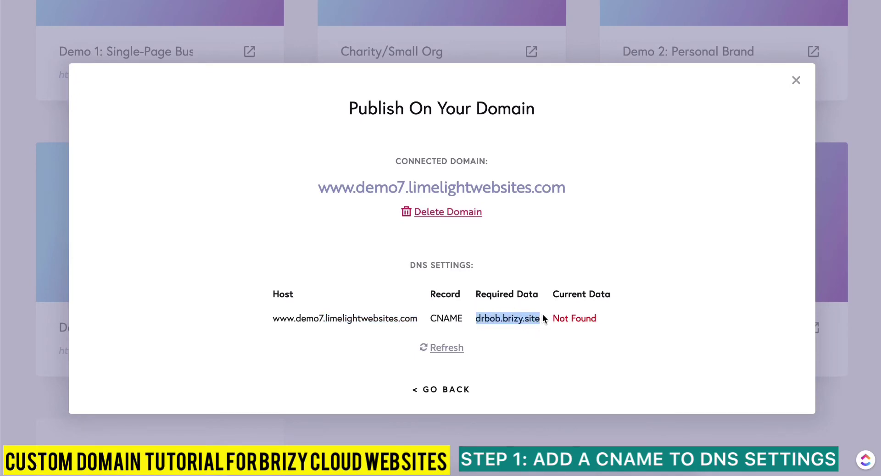
click(125, 1)
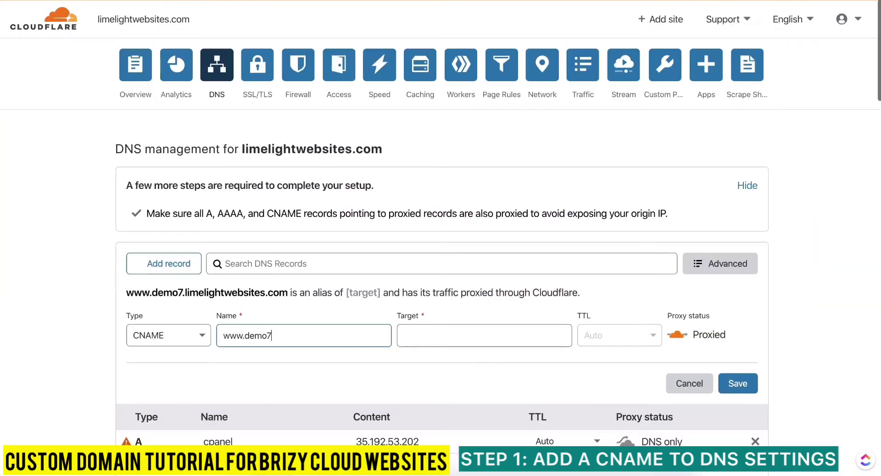
click(419, 338)
key(ctrl+v)
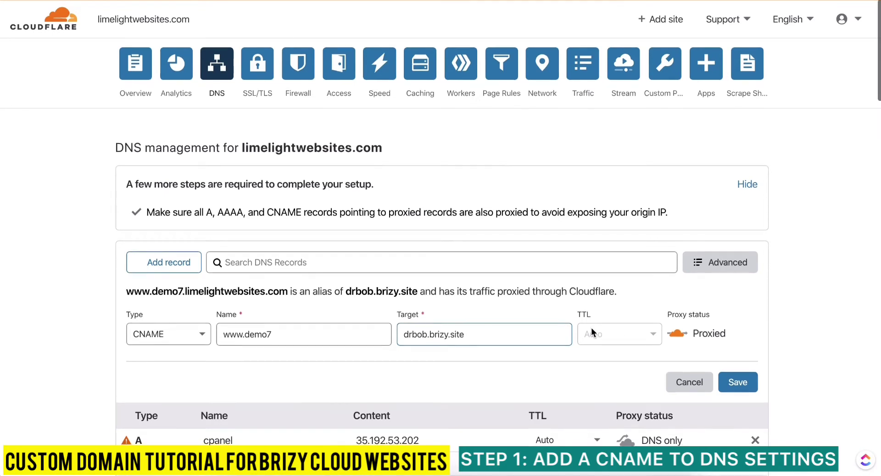
scroll(592, 327, down, 1)
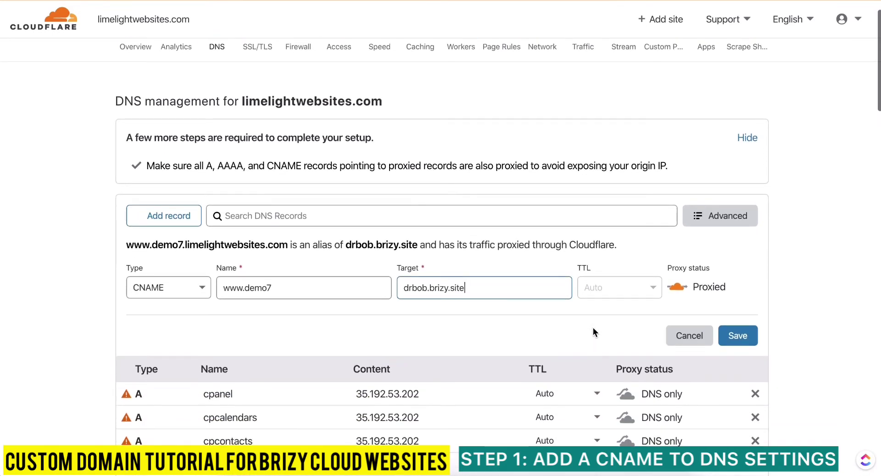
click(679, 289)
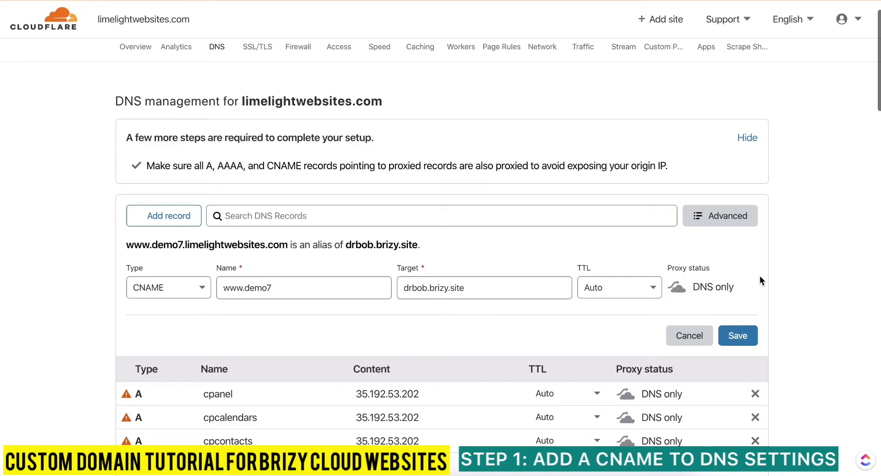
- Look through the existing DNS records to compare their targets and proxy statuses with the new record
scroll(758, 276, down, 15)
scroll(759, 277, up, 15)
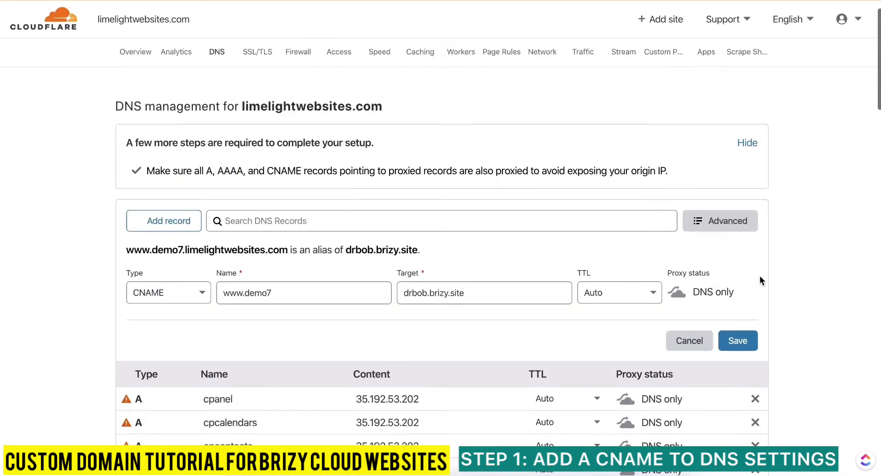
scroll(760, 277, down, 8)
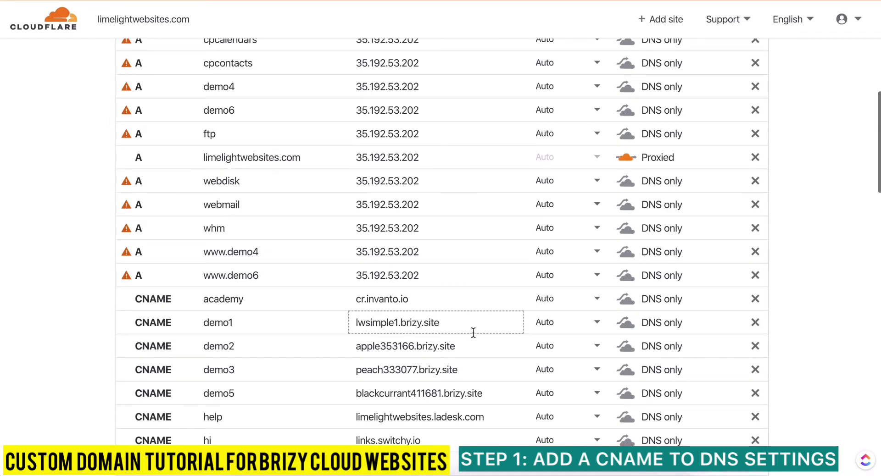
scroll(471, 331, down, 2)
scroll(473, 333, down, 2)
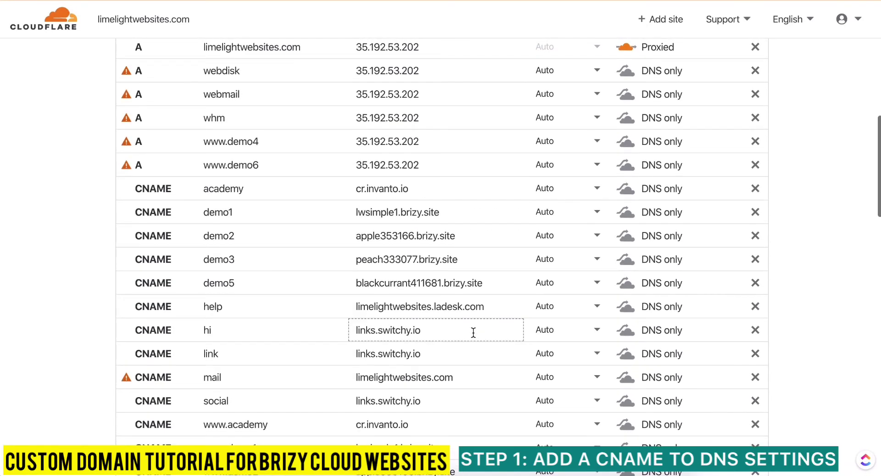
scroll(473, 332, up, 10)
scroll(397, 358, down, 1)
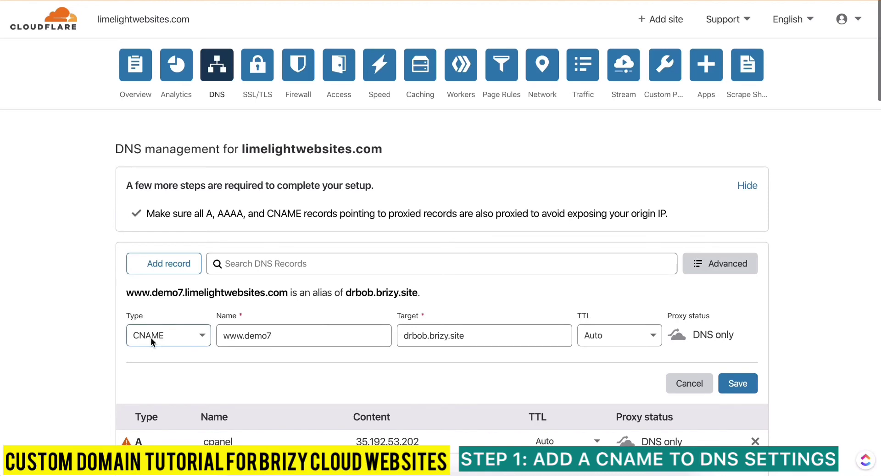
drag(158, 293, 283, 293)
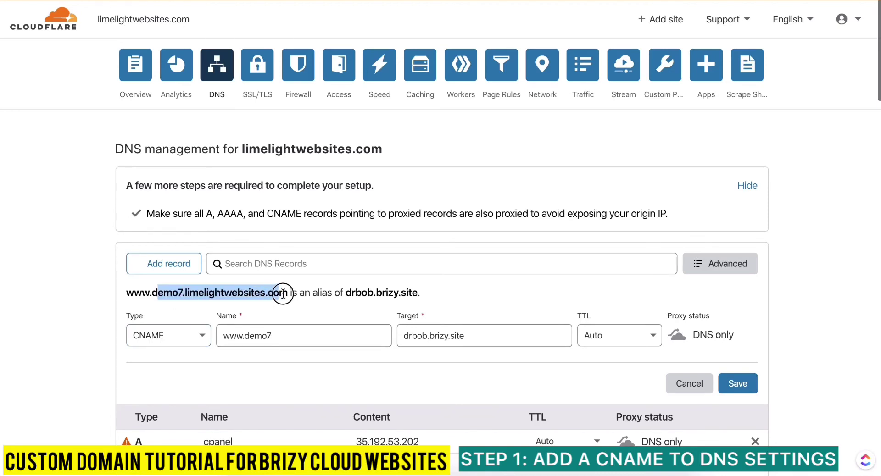
click(737, 384)
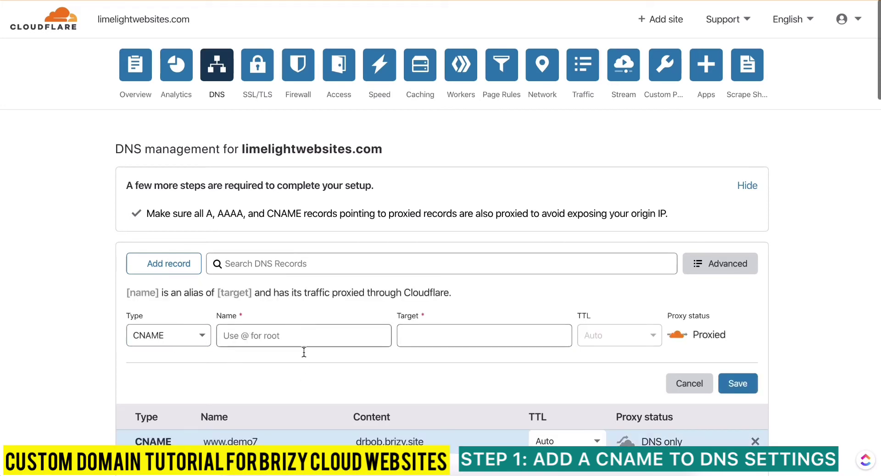
scroll(285, 355, down, 1)
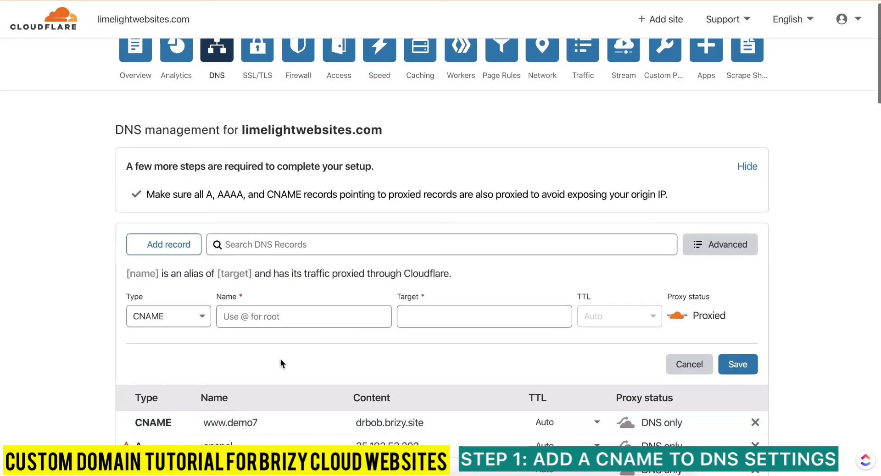
click(285, 312)
text(demo7)
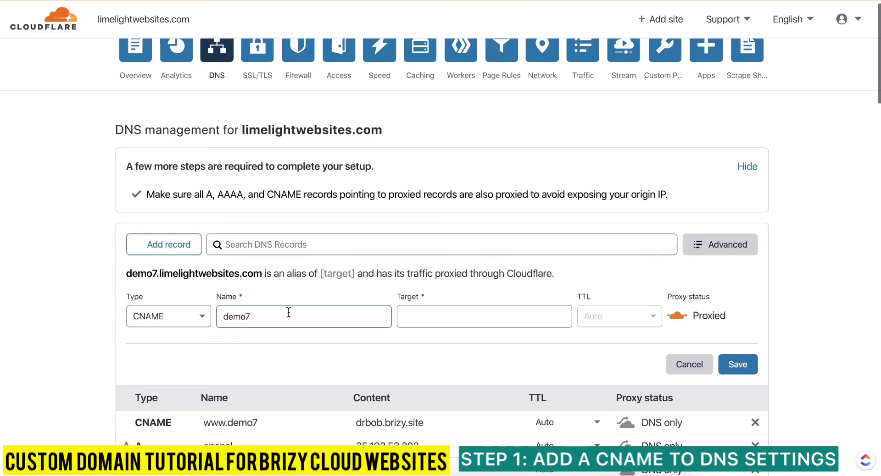
key(ctrl+a)
text(w)
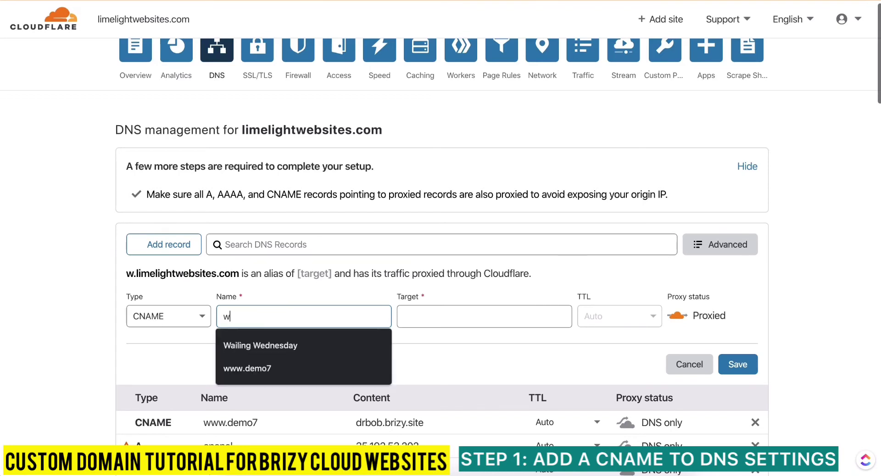
text(ww.yourname)
key(BackSpace)
key(BackSpace)
key(BackSpace)
key(BackSpace)
key(BackSpace)
key(BackSpace)
key(BackSpace)
key(BackSpace)
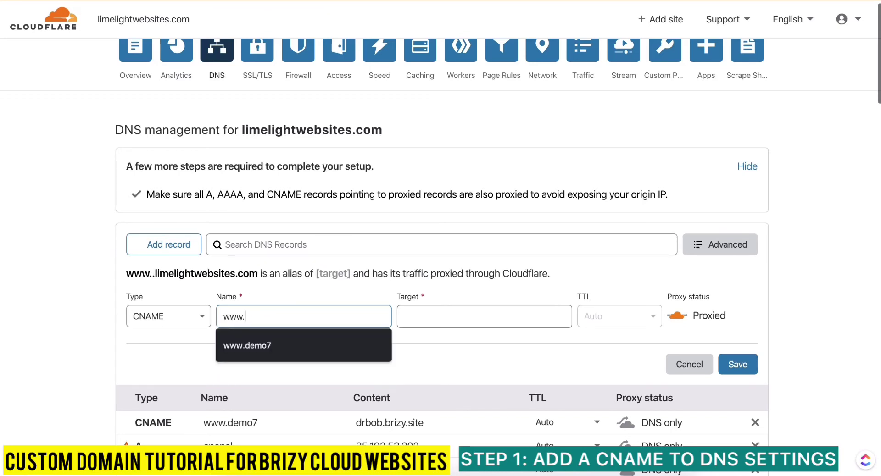
key(BackSpace)
key(BackSpace)
key(BackSpace)
key(BackSpace)
text(@)
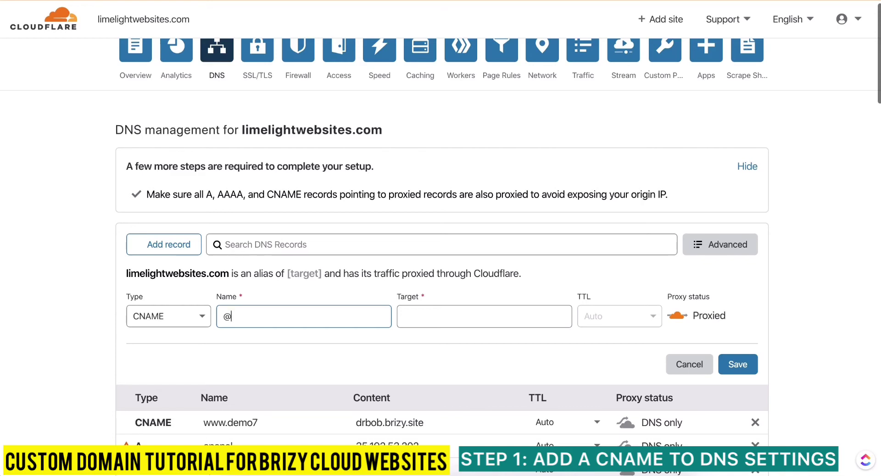
key(BackSpace)
text(www)
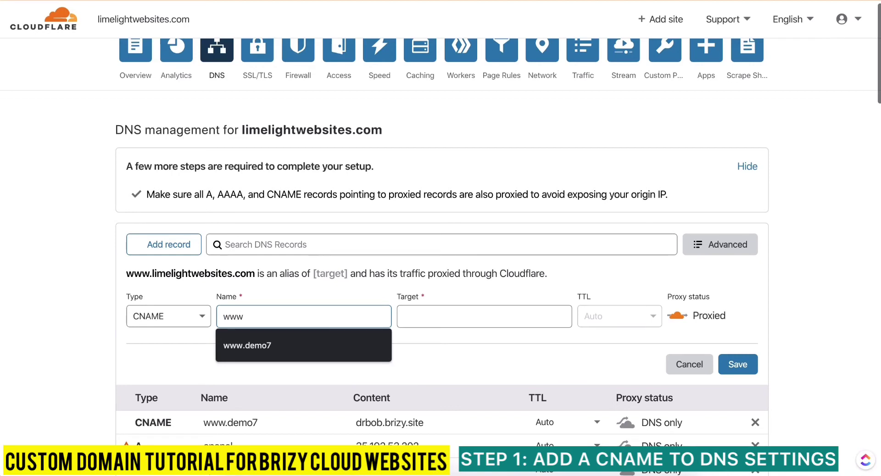
click(335, 290)
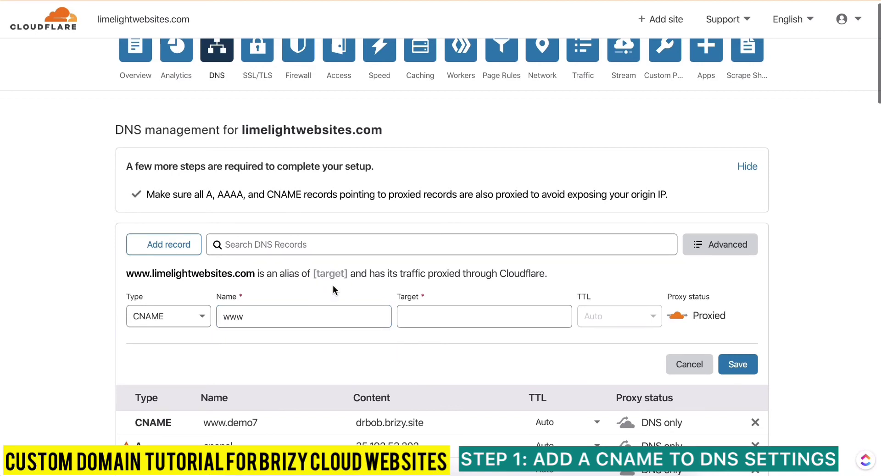
drag(255, 274, 127, 275)
scroll(344, 326, down, 1)
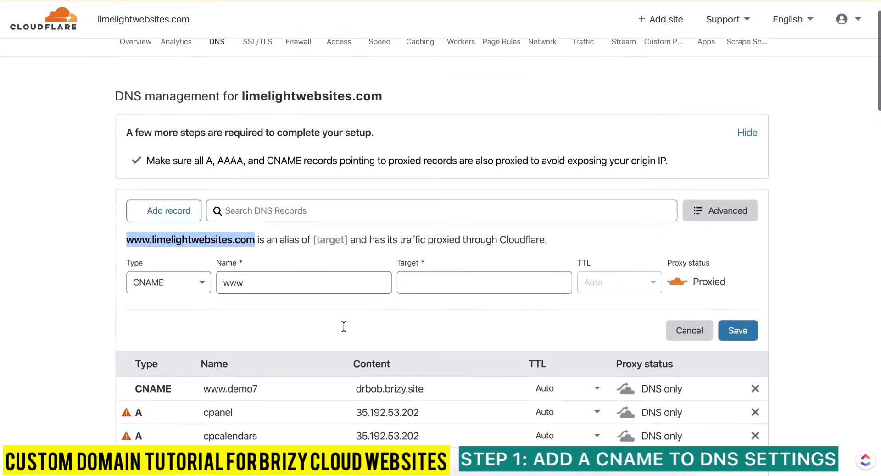
click(229, 384)
drag(228, 384, 197, 383)
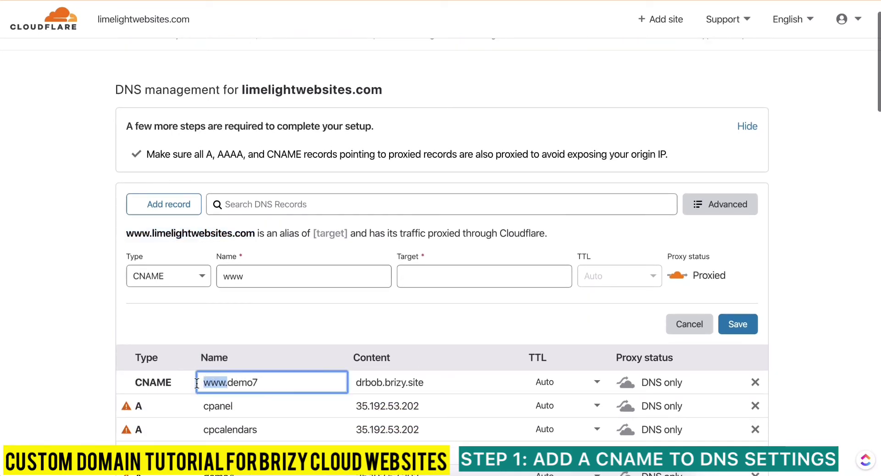
click(278, 335)
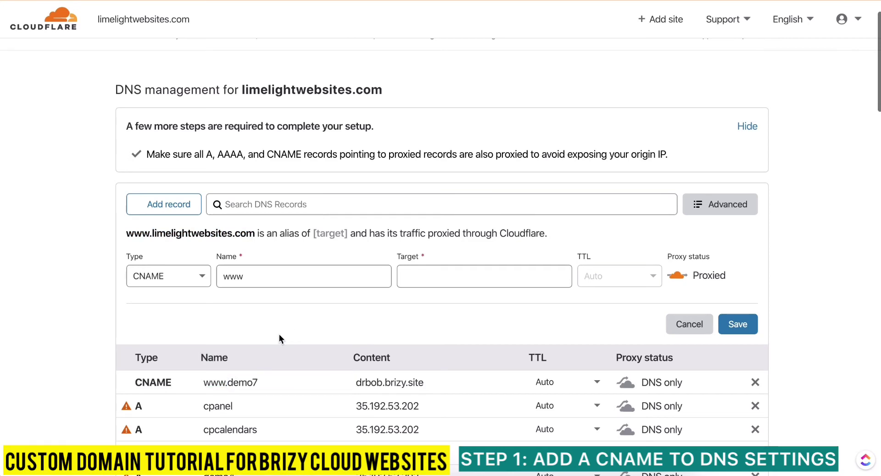
- Fill in the new CNAME record with name demo7, target drbob.brizy.site and proxy status DNS only
click(285, 276)
double_click(285, 276)
text(demo7)
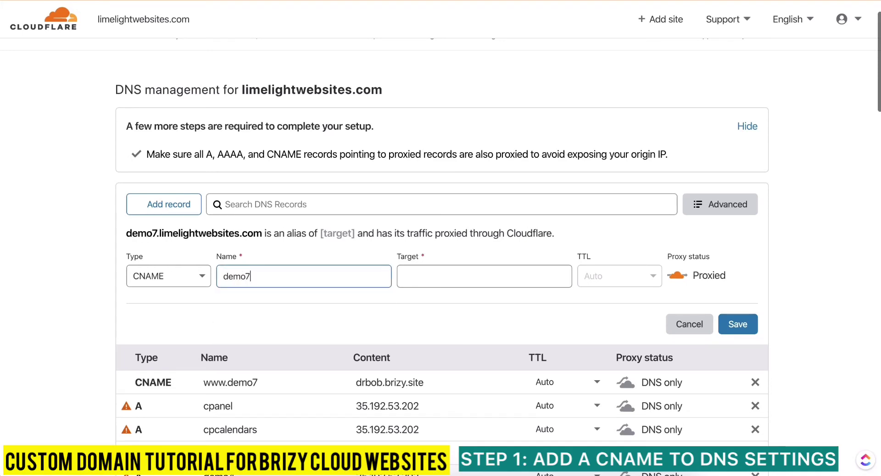
click(496, 285)
key(Down)
key(Return)
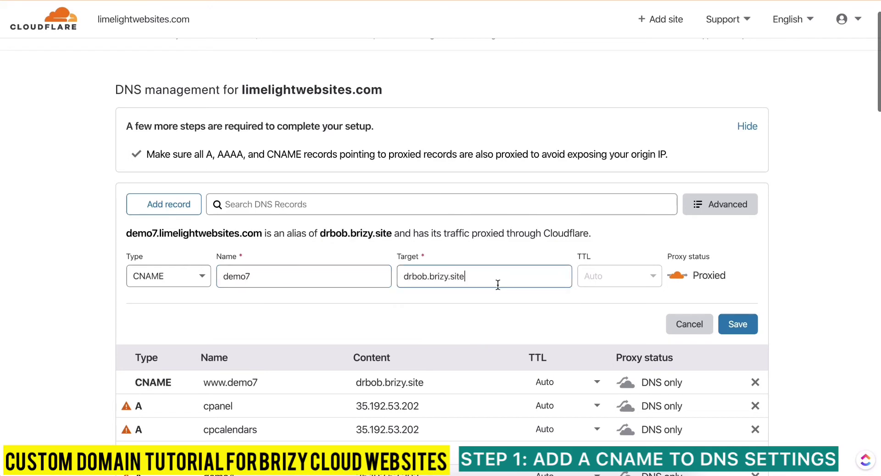
click(678, 278)
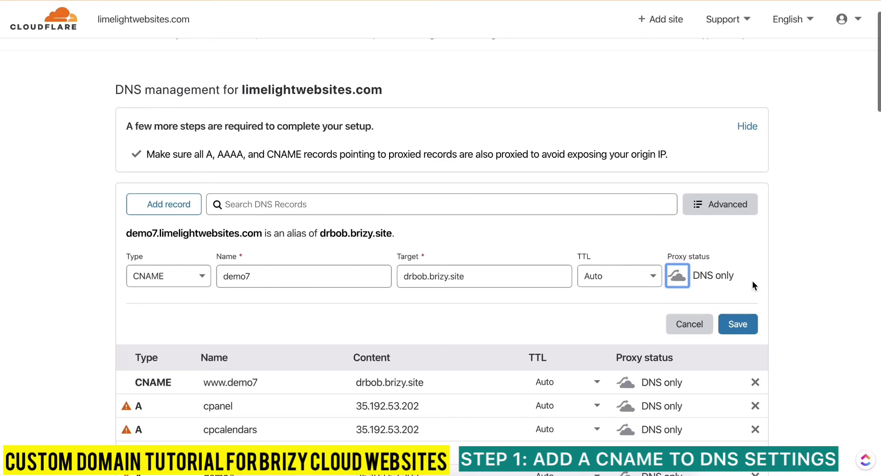
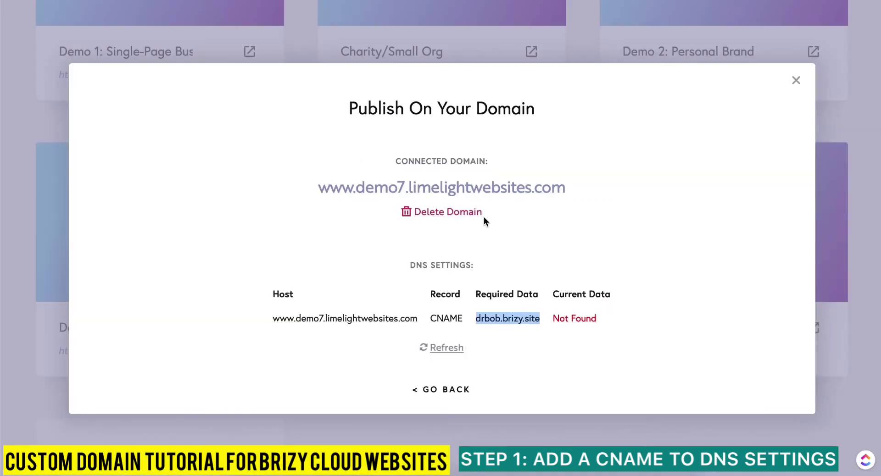
- Switch to Brizy and refresh the connected domain's DNS settings, reopening the Custom Domain publishing option
click(651, 277)
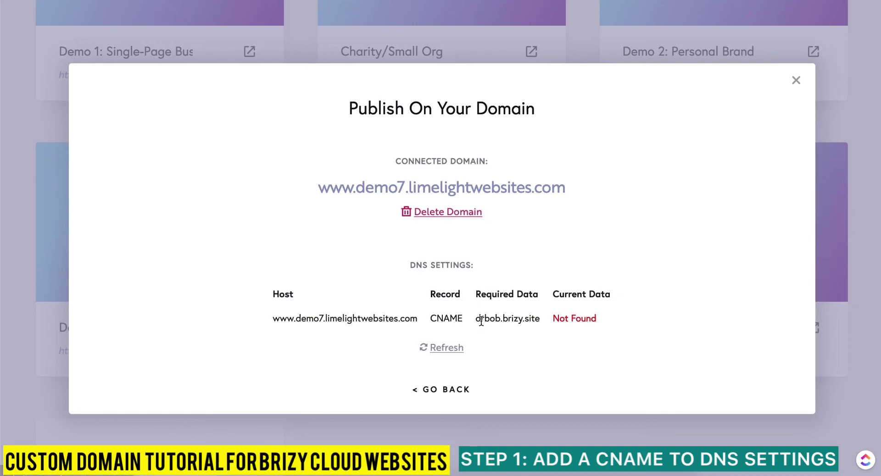
click(444, 354)
click(434, 352)
click(448, 347)
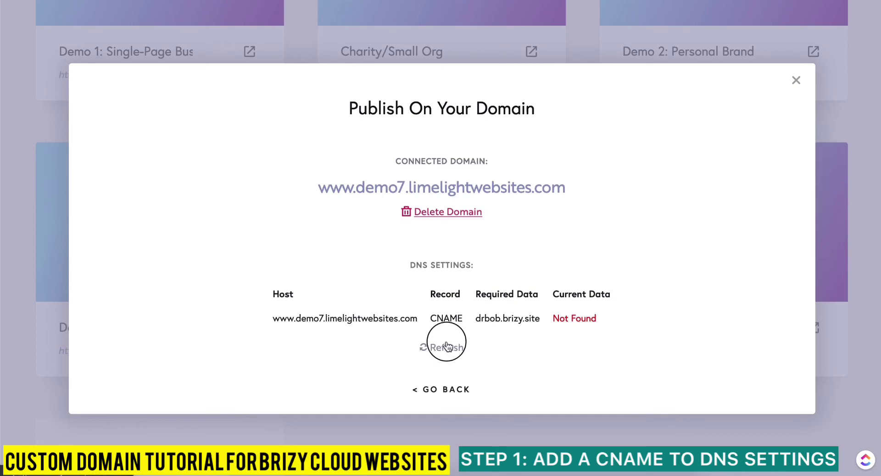
click(453, 390)
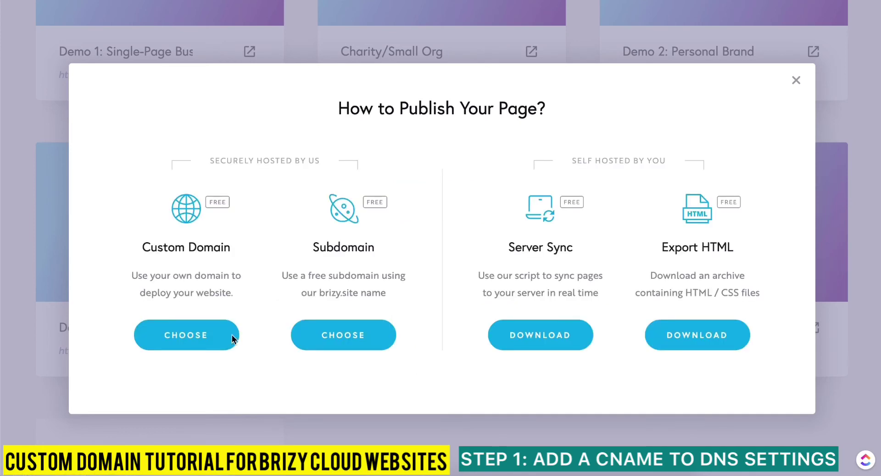
click(170, 339)
click(452, 348)
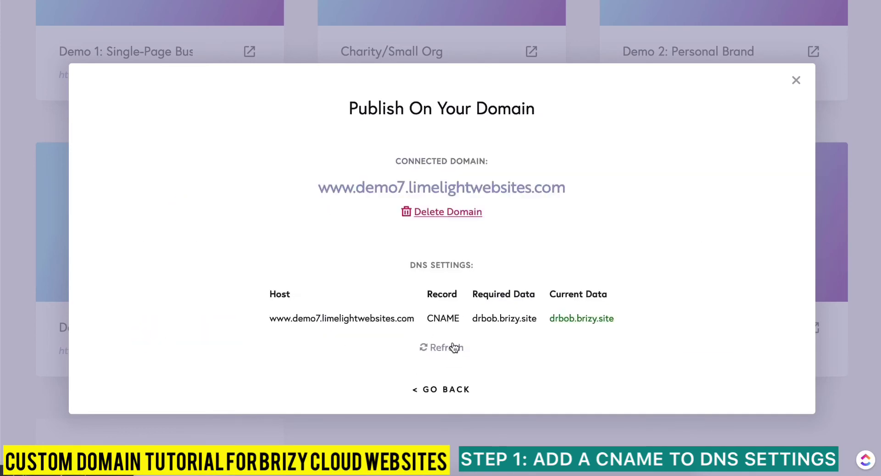
- Check the CNAME record's current data against the required data in the domain's DNS settings
right_click(606, 318)
click(572, 318)
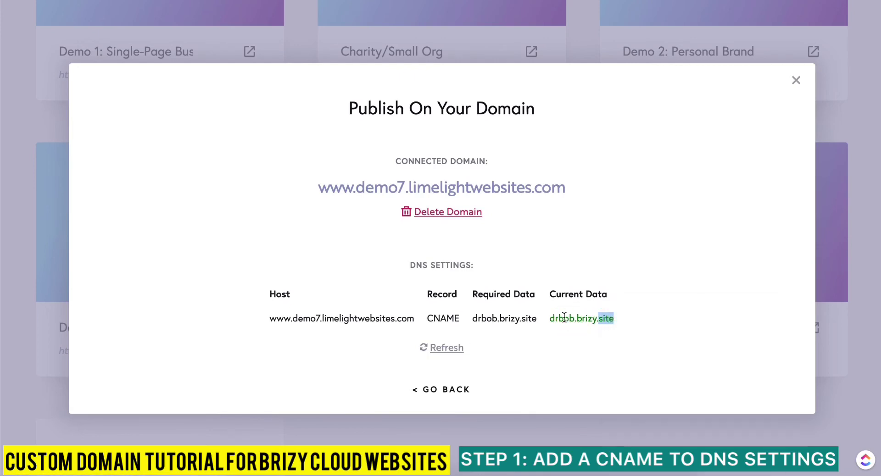
drag(550, 319, 615, 319)
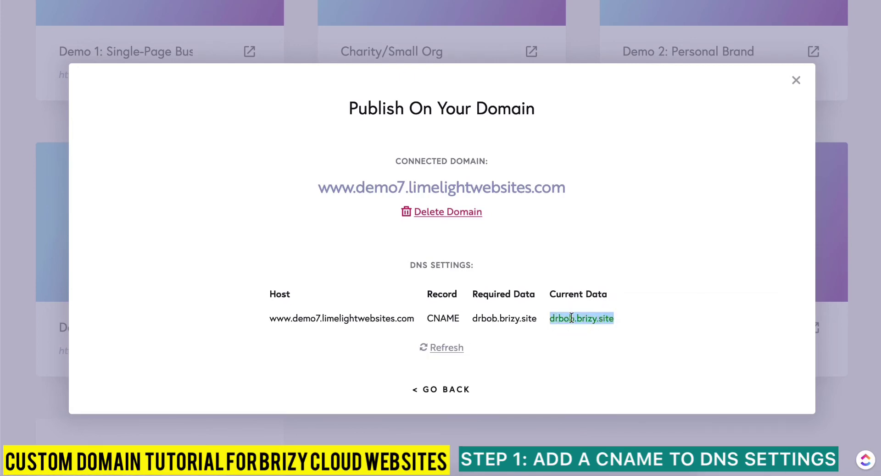
click(571, 318)
drag(552, 185, 317, 186)
key(ctrl+c)
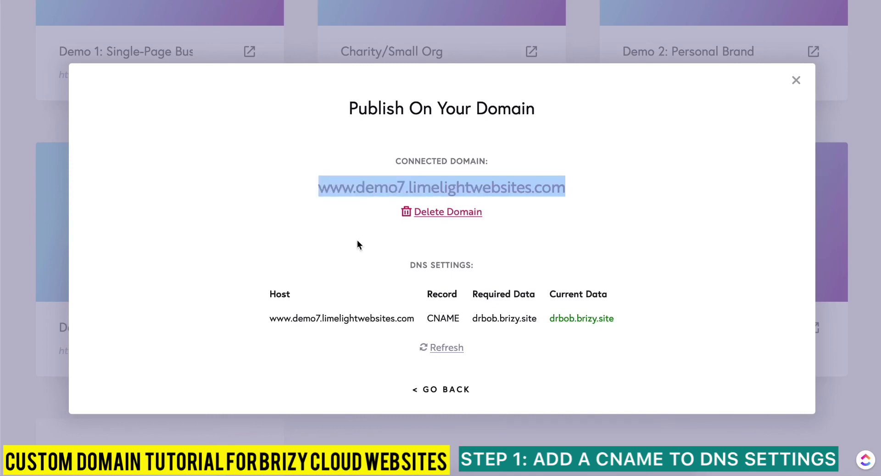
key(ctrl+t)
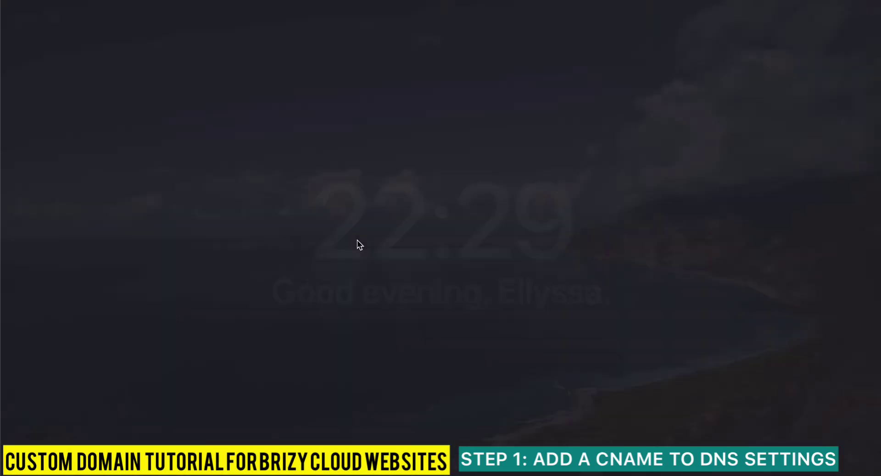
key(ctrl+v)
key(Return)
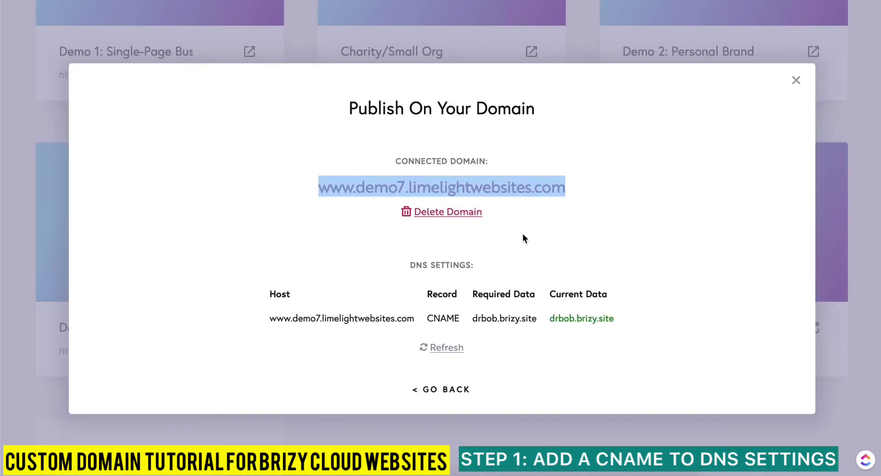
- Return to Brizy's publishing dialog and review the CNAME record's current data and the connected domain
click(615, 316)
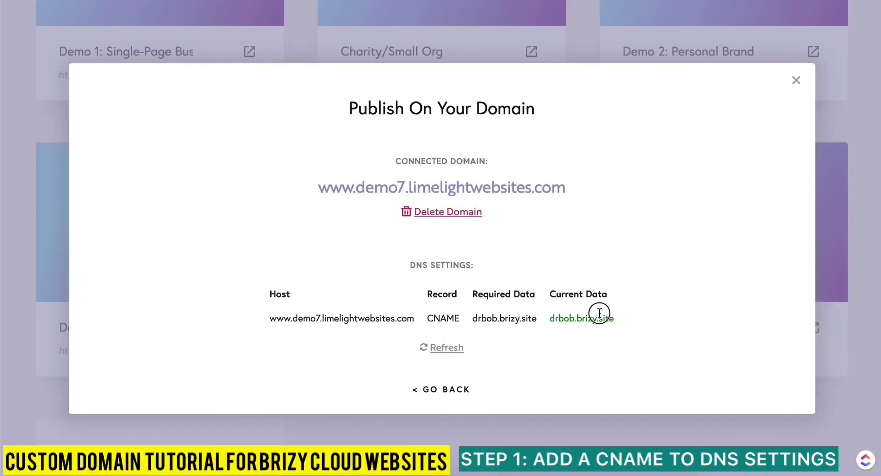
drag(615, 316, 550, 320)
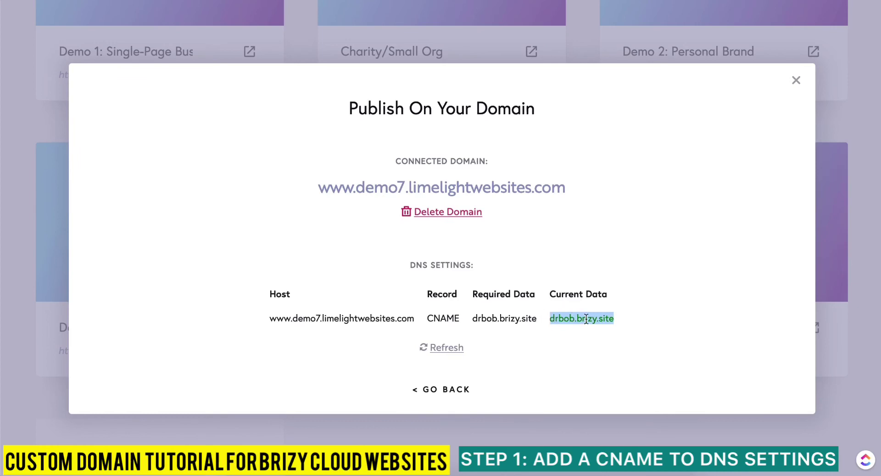
click(669, 318)
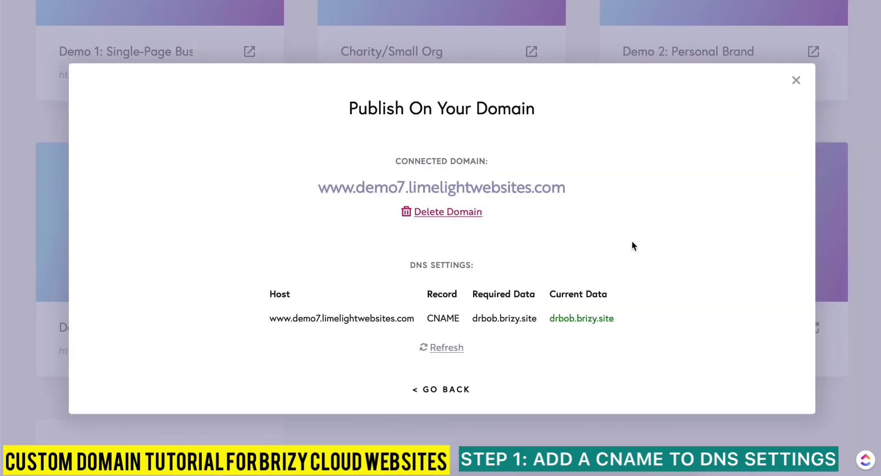
drag(568, 188, 317, 187)
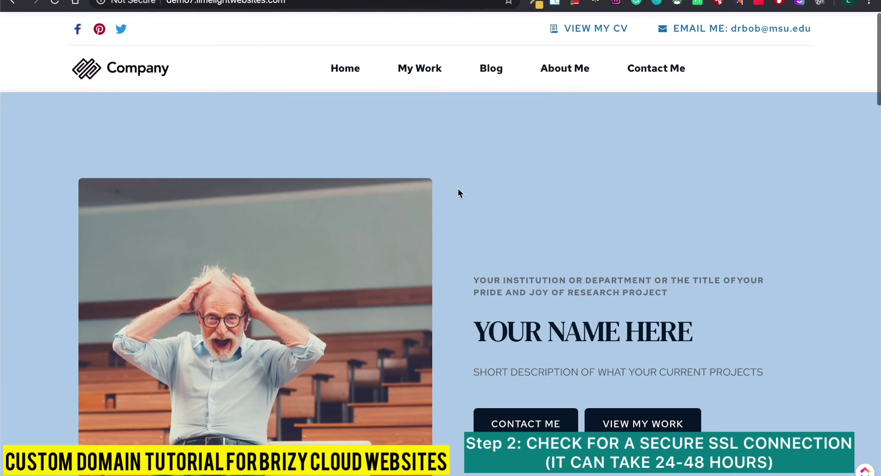
- Look through the published demo7.limelightwebsites.com page and check its connection security details
scroll(458, 190, down, 15)
scroll(458, 191, up, 15)
click(115, 4)
click(410, 168)
click(133, 3)
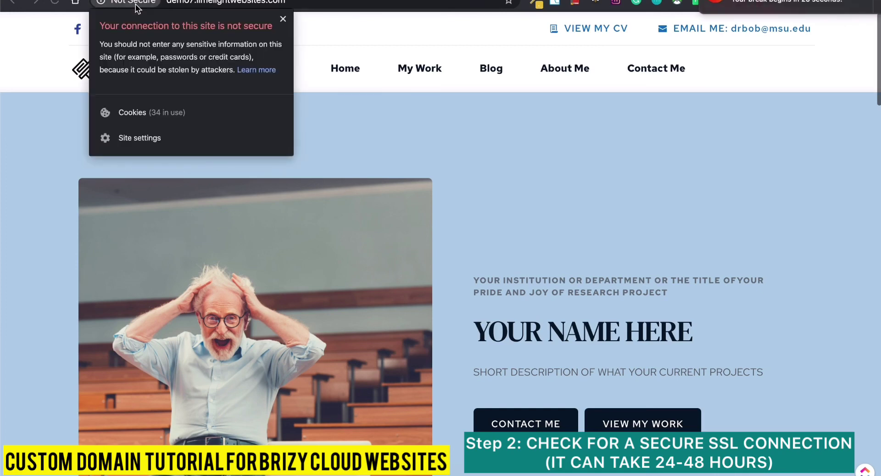
click(406, 121)
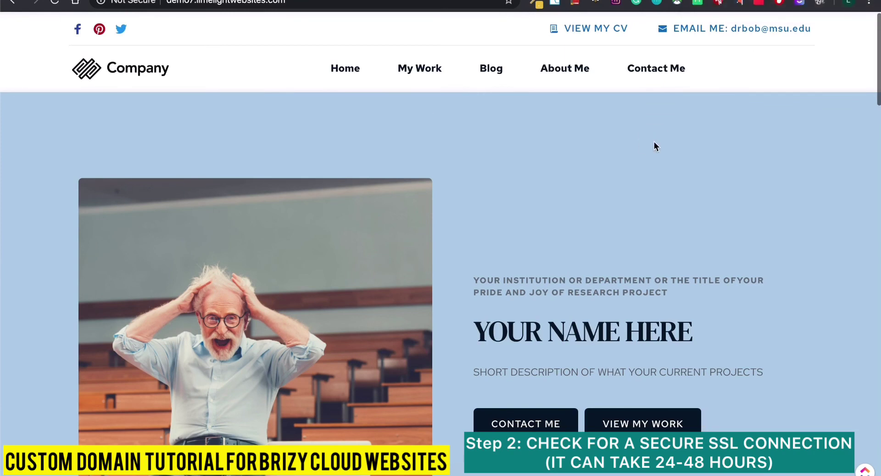
- Recheck the site's connection security details and look over its featured works section
click(127, 4)
click(399, 132)
scroll(399, 130, down, 15)
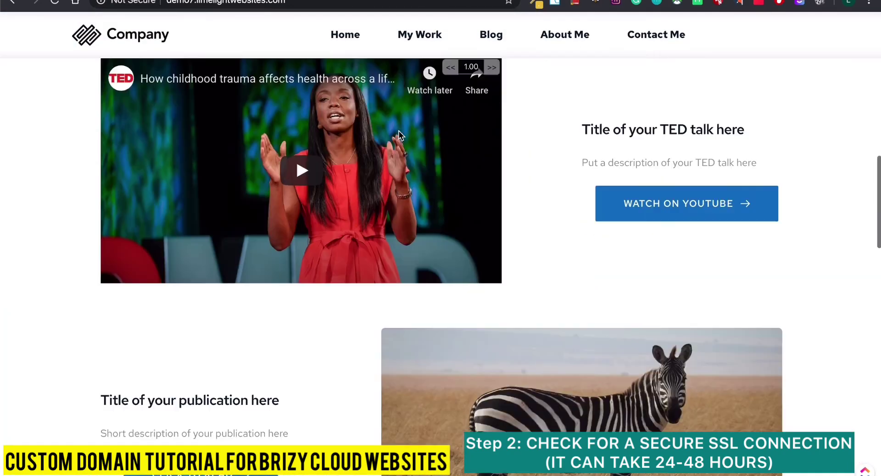
scroll(398, 131, up, 15)
scroll(398, 135, down, 1)
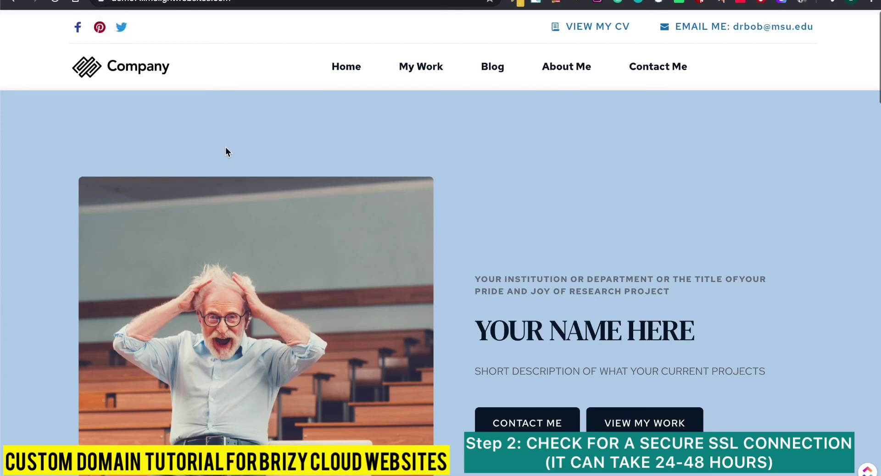
- Verify the published site's SSL connection and certificate status, and look through the live page
click(102, 2)
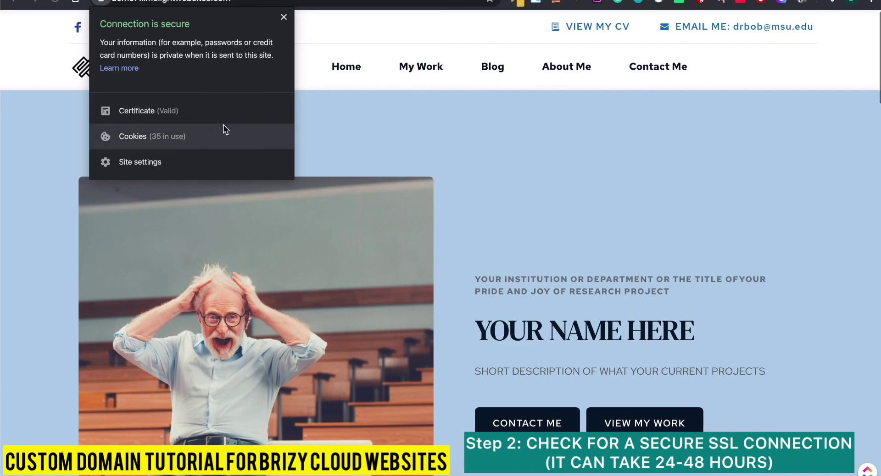
click(415, 137)
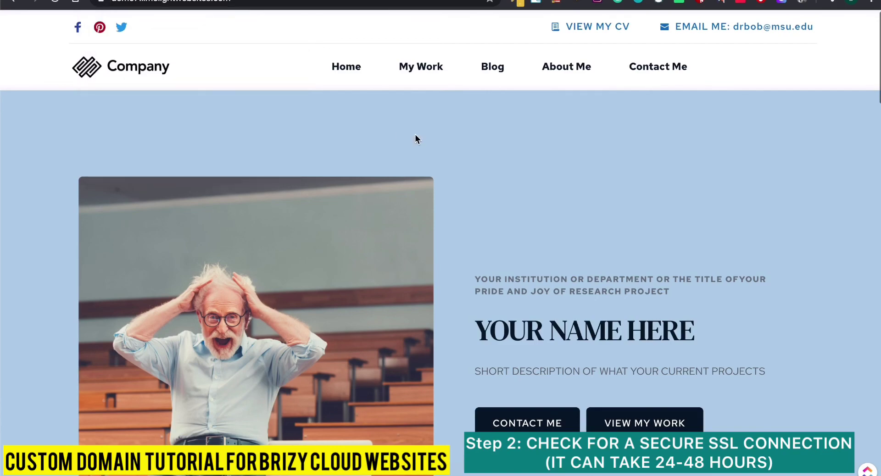
scroll(416, 138, down, 1)
scroll(415, 134, down, 15)
scroll(415, 134, up, 15)
scroll(471, 152, down, 20)
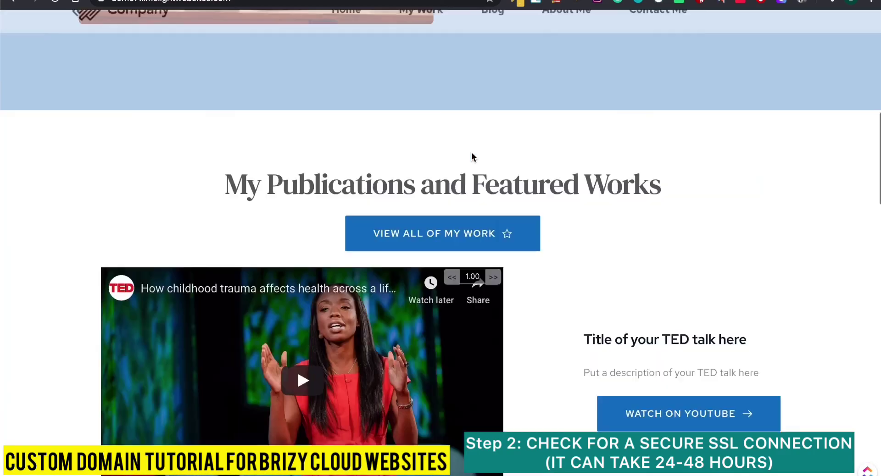
scroll(472, 153, up, 15)
scroll(472, 152, up, 10)
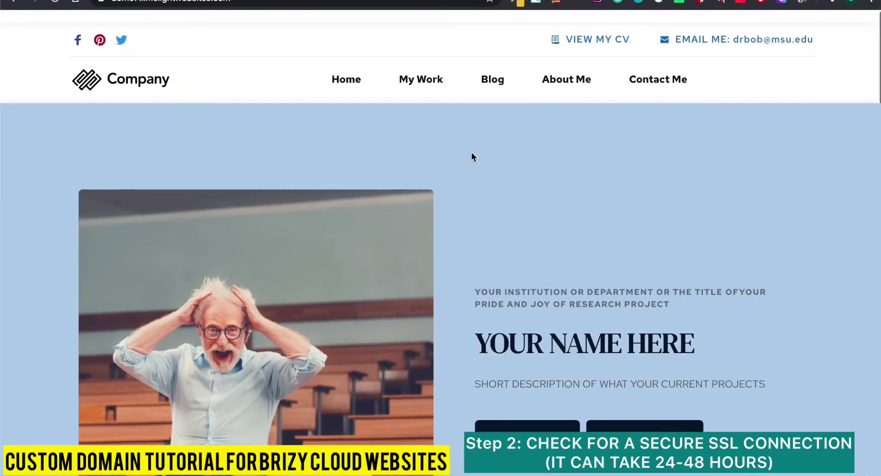